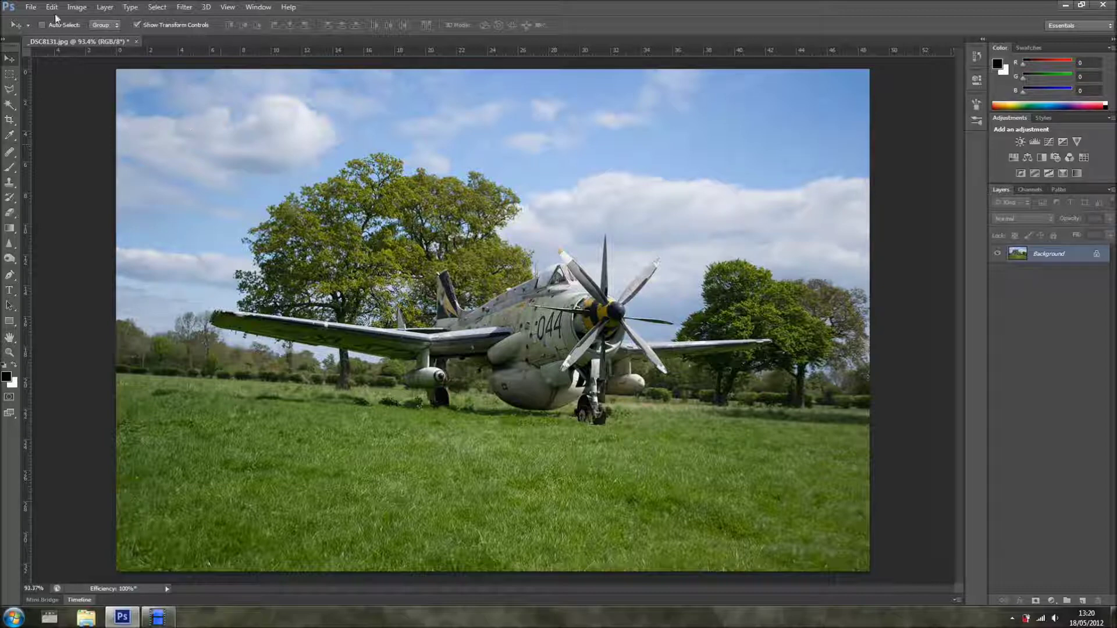
# Open HDR Toning on the photo, previewing the Default preset, and move the dialog aside
pyautogui.click(76, 7)
pyautogui.moveTo(125, 41)
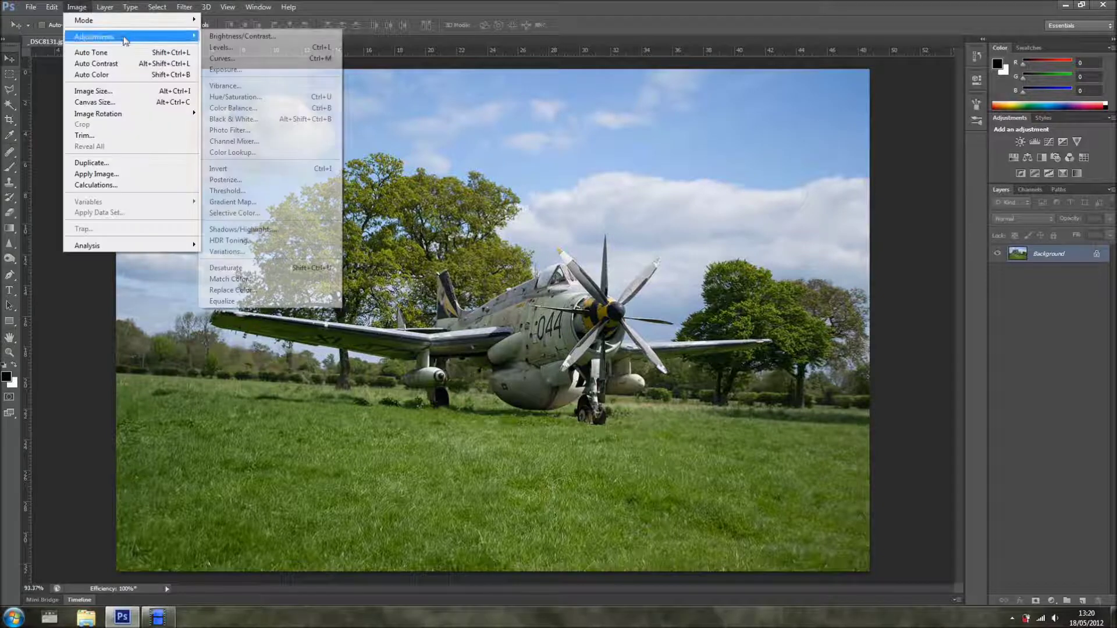
pyautogui.click(266, 242)
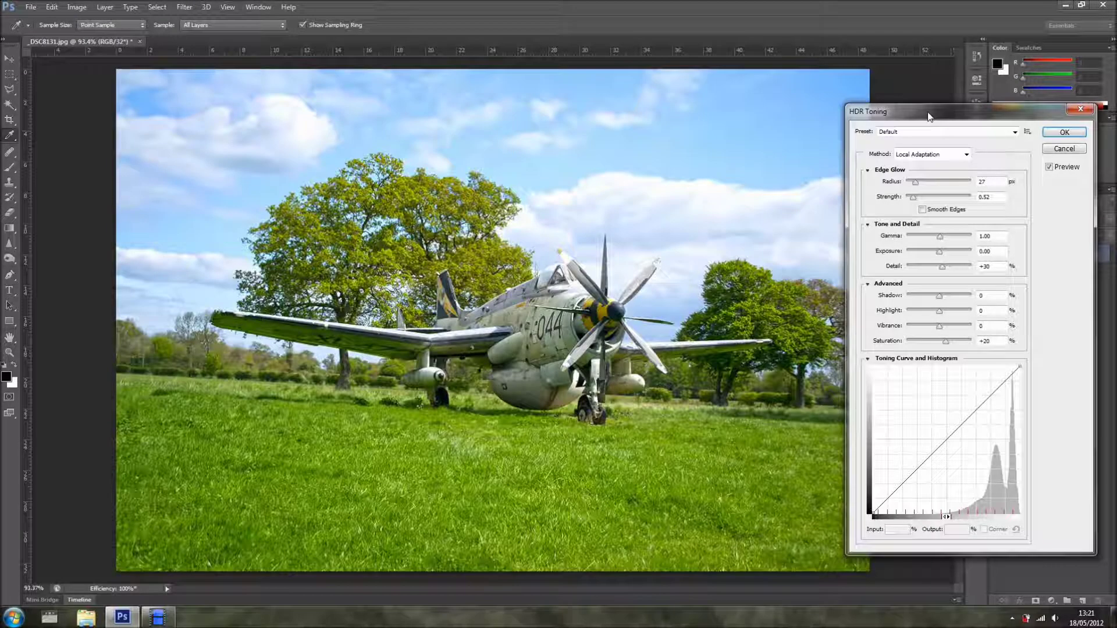
pyautogui.moveTo(929, 116); pyautogui.dragTo(957, 114)
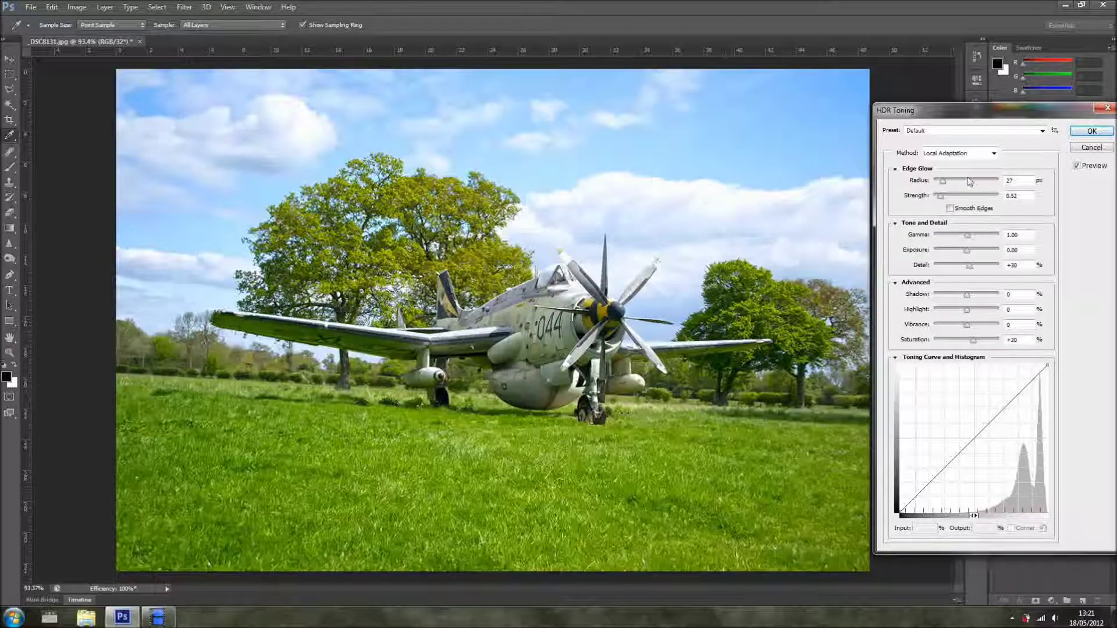
pyautogui.click(1008, 130)
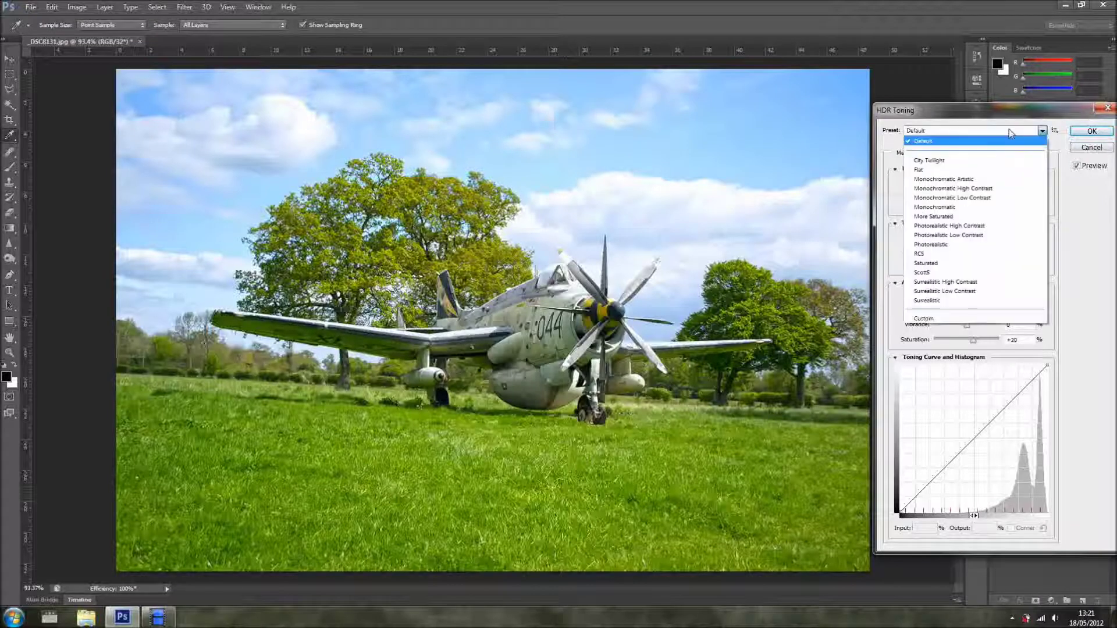
# Apply the Flat HDR Toning preset and set Saturation to +12
pyautogui.click(927, 171)
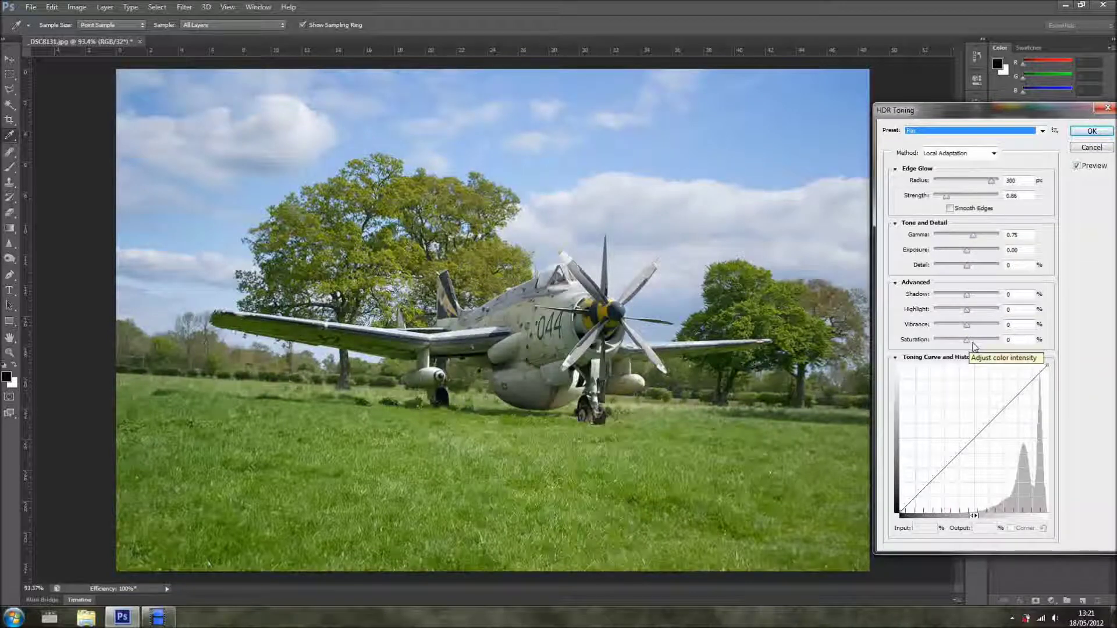
pyautogui.click(973, 342)
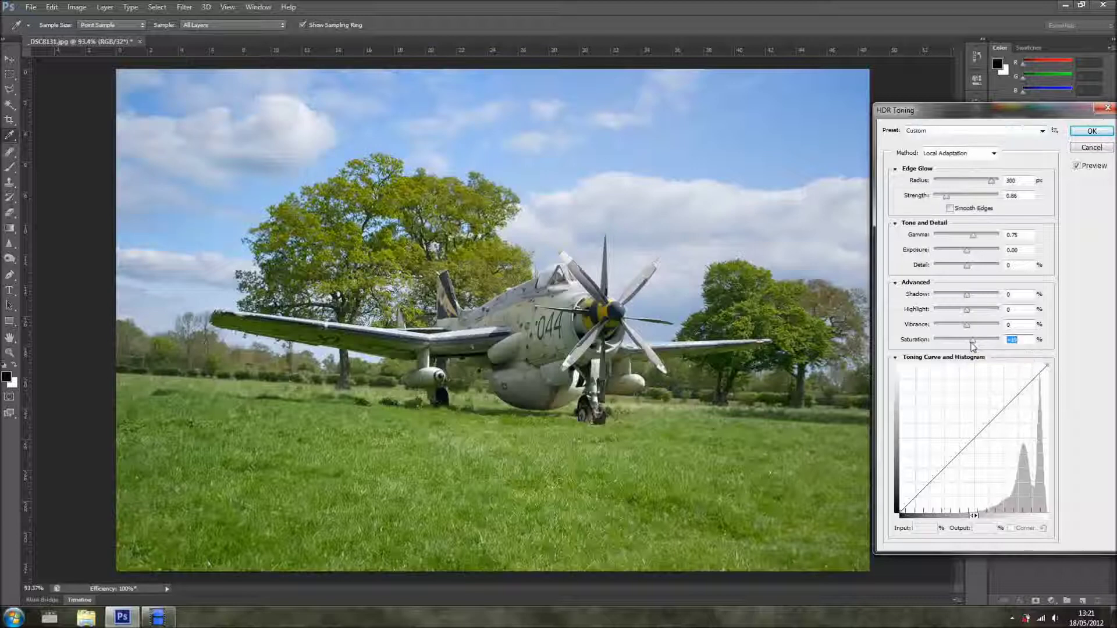
pyautogui.moveTo(972, 345); pyautogui.dragTo(971, 345)
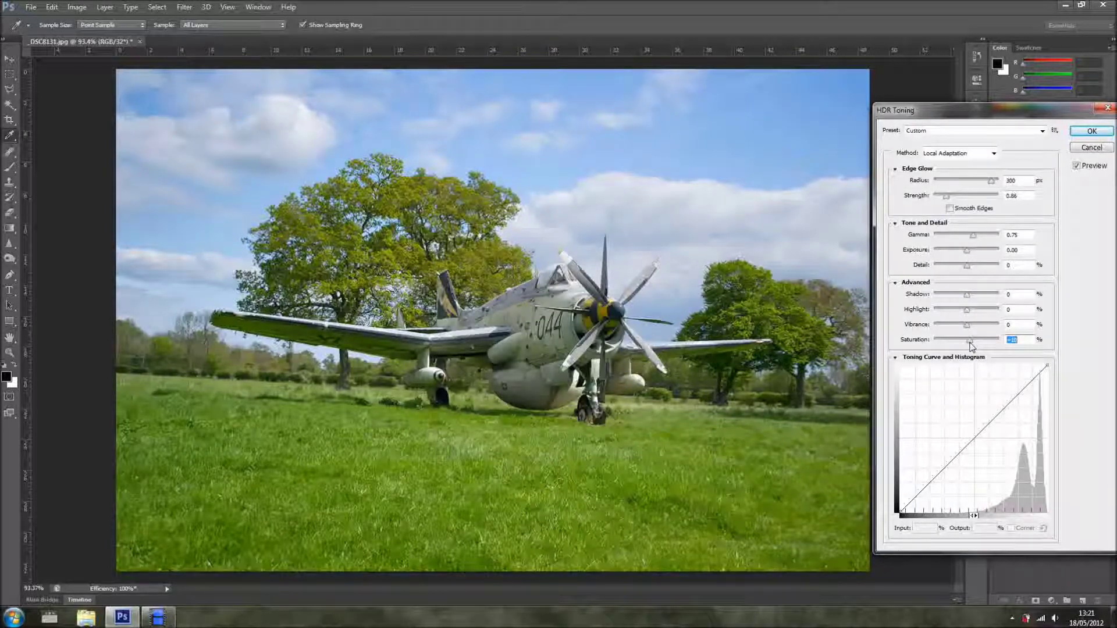
pyautogui.moveTo(971, 345); pyautogui.dragTo(973, 346)
# Set HDR Toning Shadow to about +53 and Highlight to -60, then apply it
pyautogui.click(970, 295)
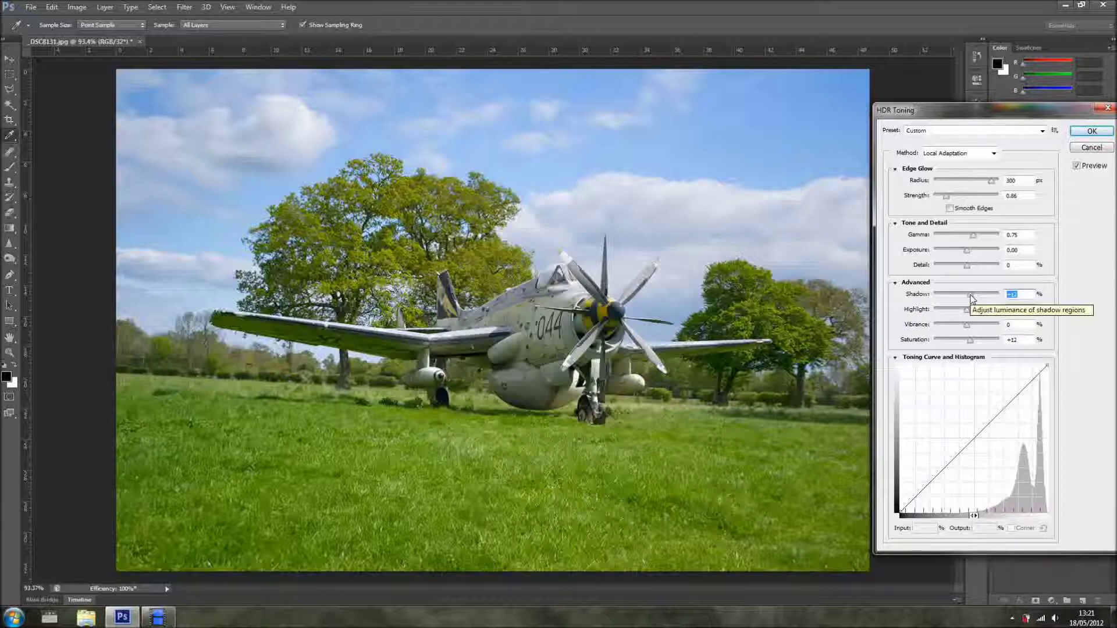
pyautogui.moveTo(970, 295); pyautogui.dragTo(977, 299)
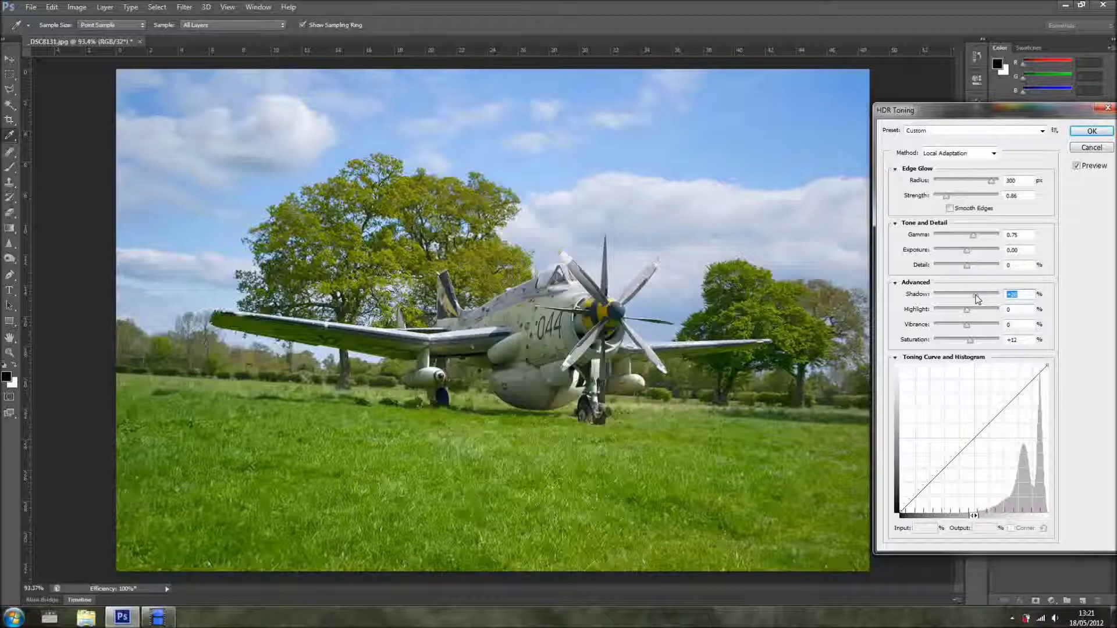
pyautogui.moveTo(979, 298); pyautogui.dragTo(987, 299)
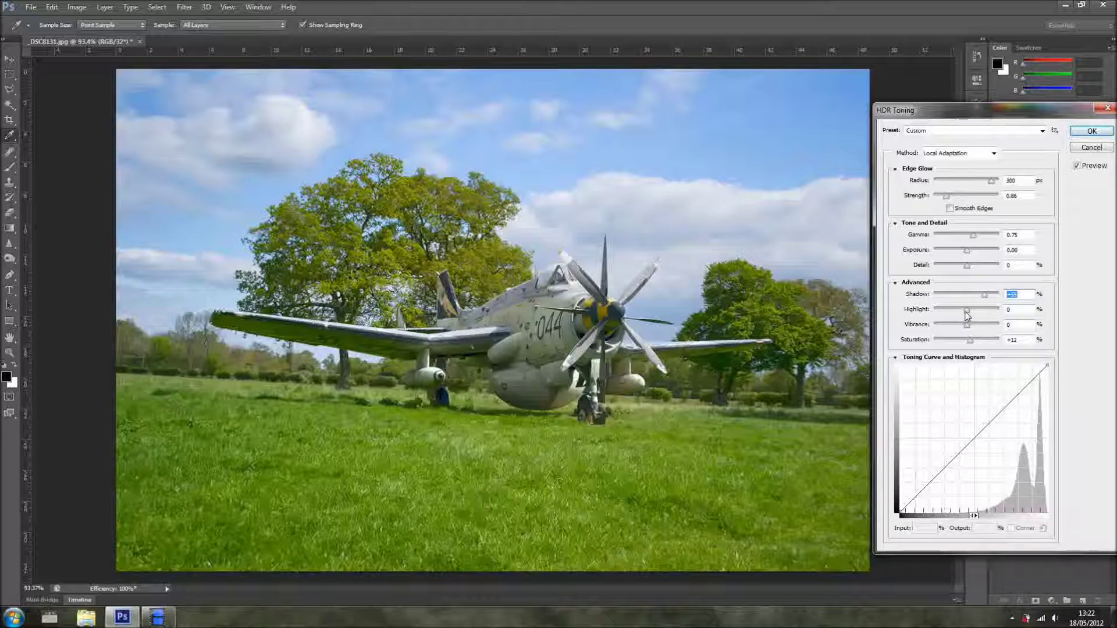
pyautogui.moveTo(966, 310); pyautogui.dragTo(959, 316)
pyautogui.moveTo(961, 314); pyautogui.dragTo(952, 315)
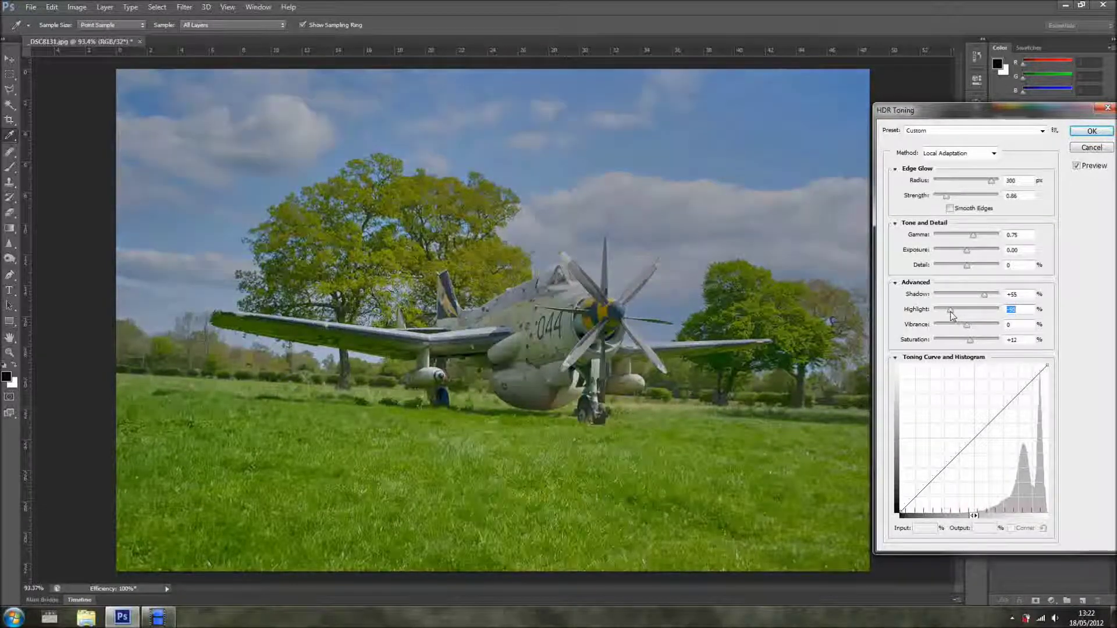
pyautogui.moveTo(952, 315); pyautogui.dragTo(949, 315)
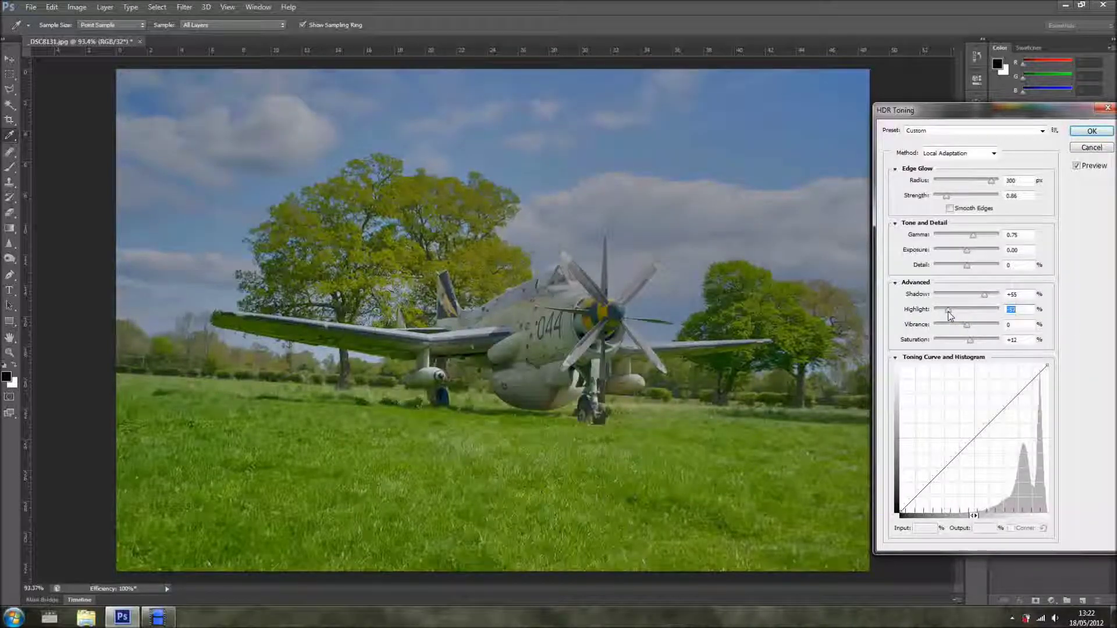
pyautogui.moveTo(948, 314); pyautogui.dragTo(947, 314)
pyautogui.moveTo(984, 300); pyautogui.dragTo(988, 301)
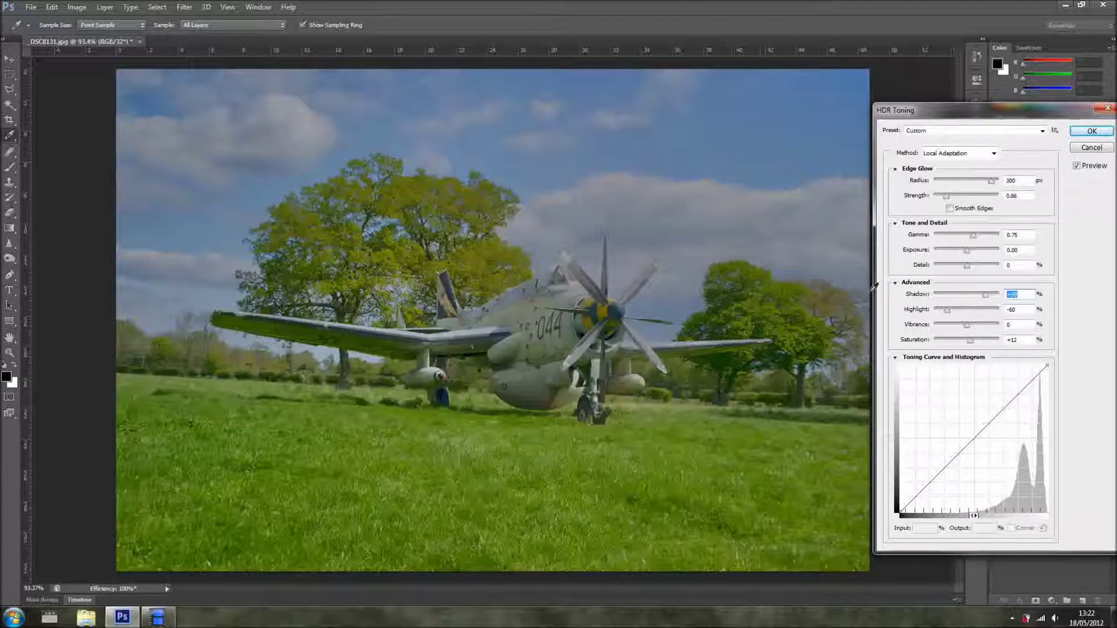
pyautogui.click(1092, 131)
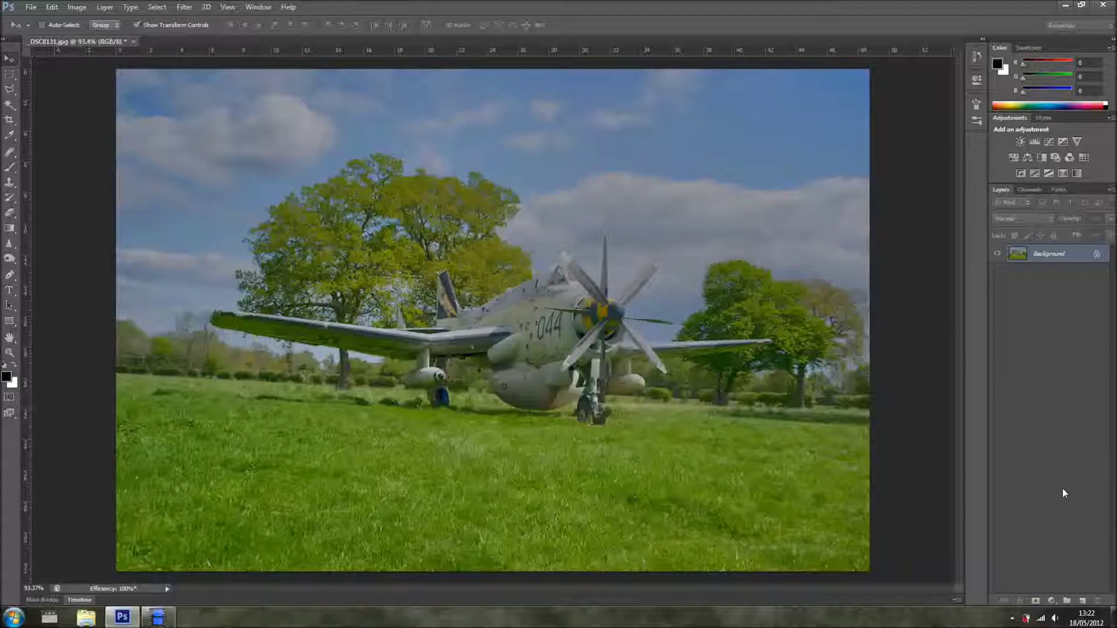
# Add a Levels adjustment layer, darkening the midtones and pulling the white point in
pyautogui.click(1052, 601)
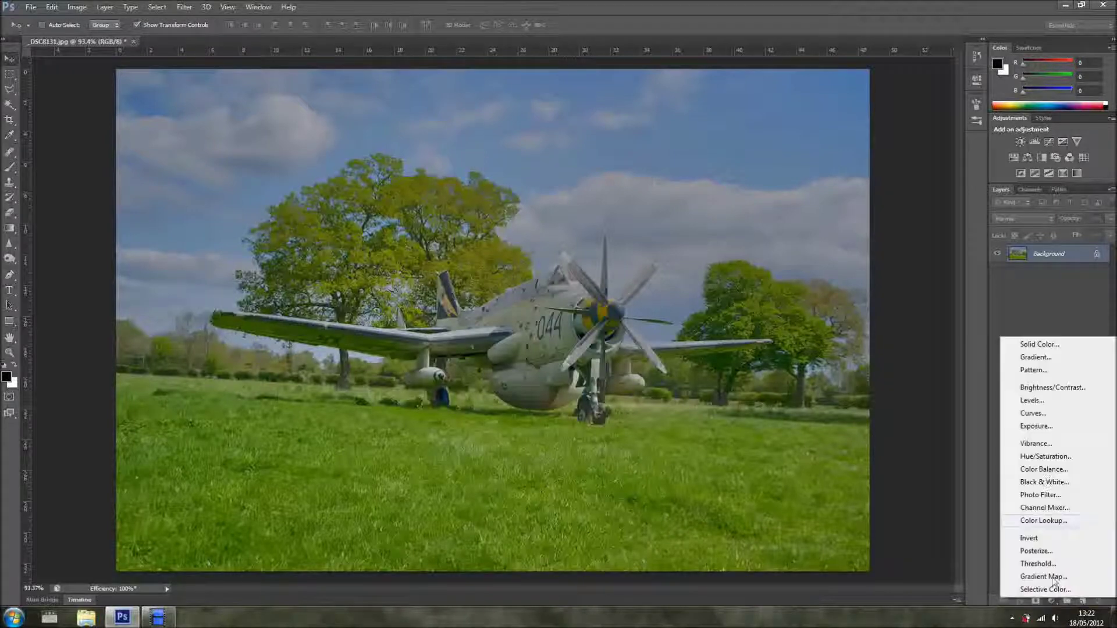
pyautogui.click(1029, 400)
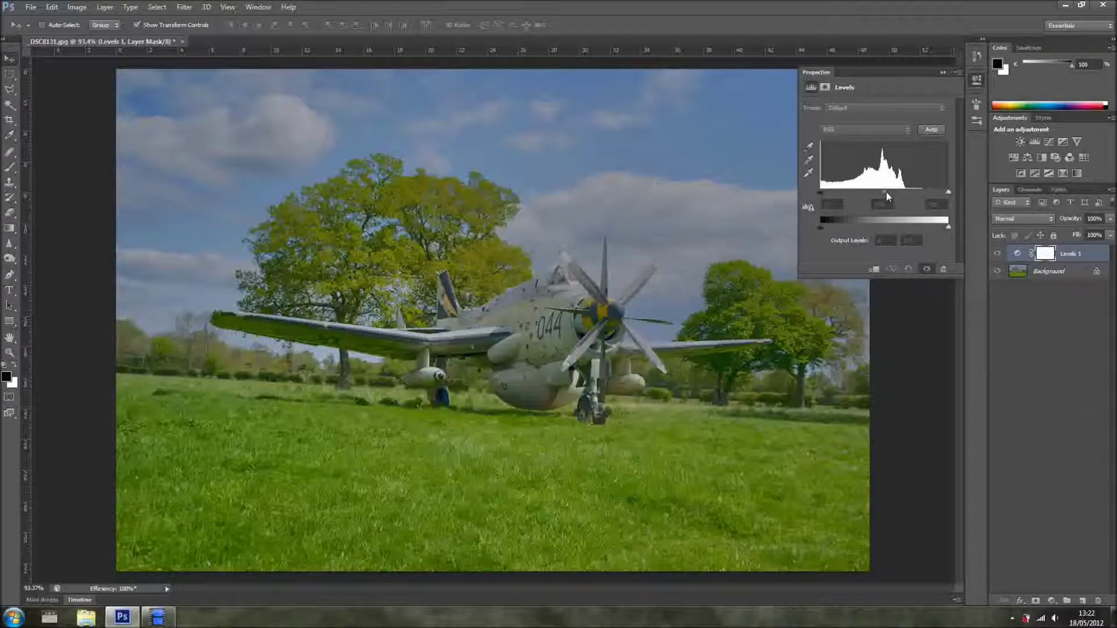
pyautogui.moveTo(888, 192); pyautogui.dragTo(898, 192)
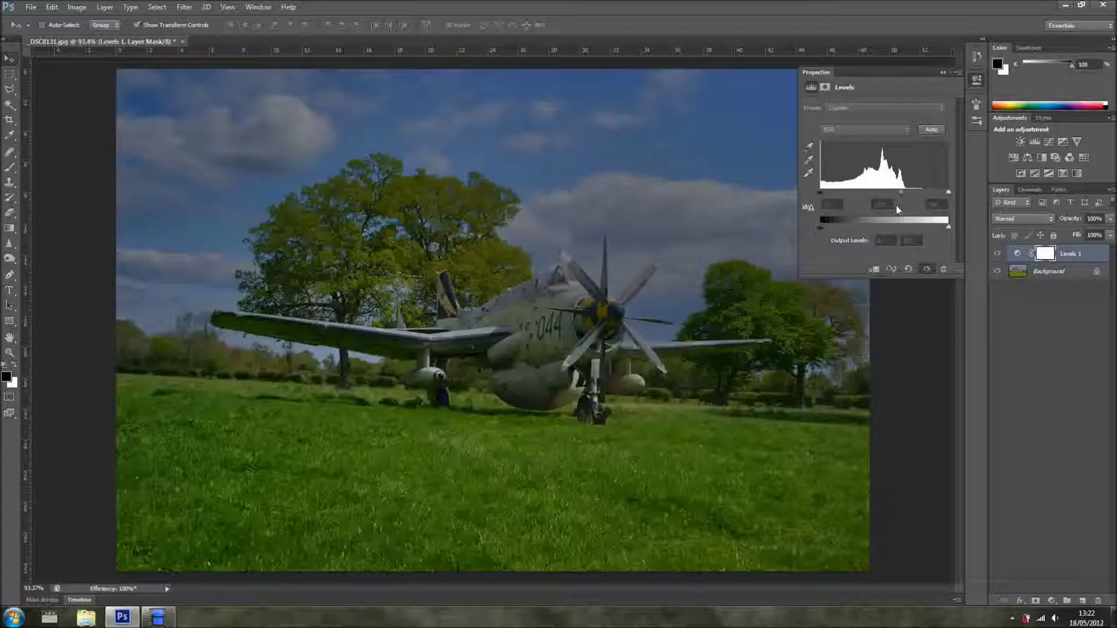
pyautogui.moveTo(904, 191); pyautogui.dragTo(916, 191)
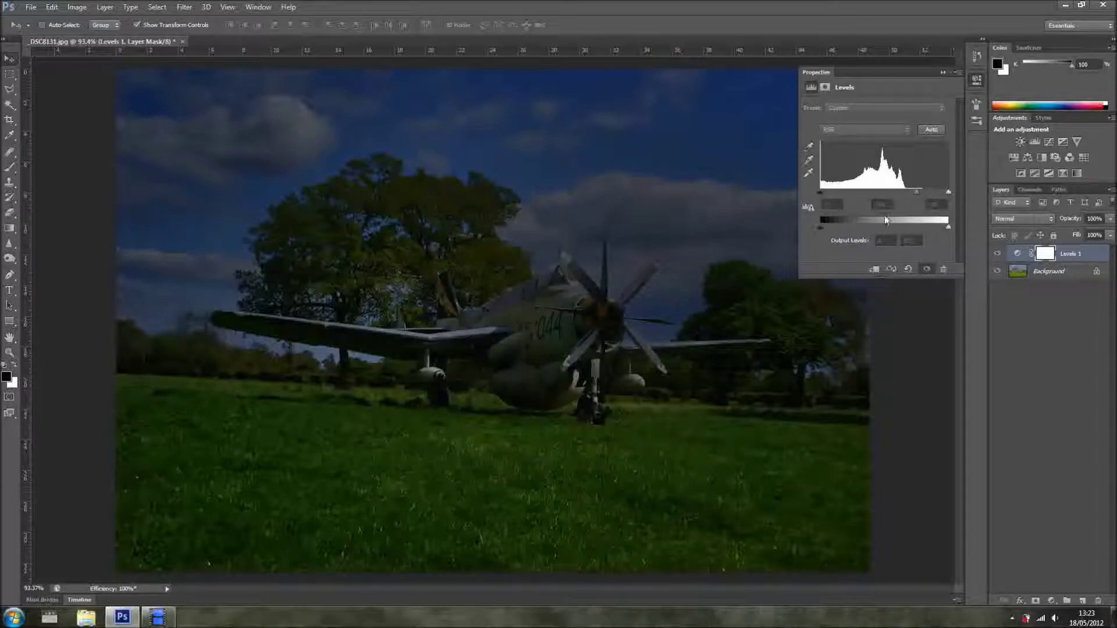
pyautogui.moveTo(914, 192); pyautogui.dragTo(906, 192)
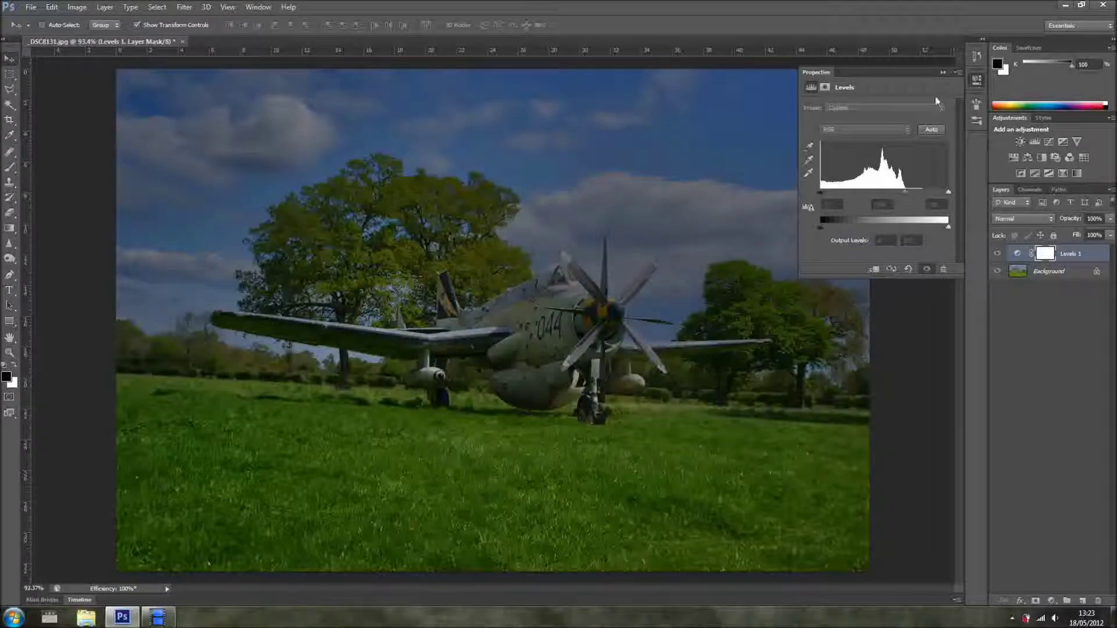
pyautogui.click(942, 74)
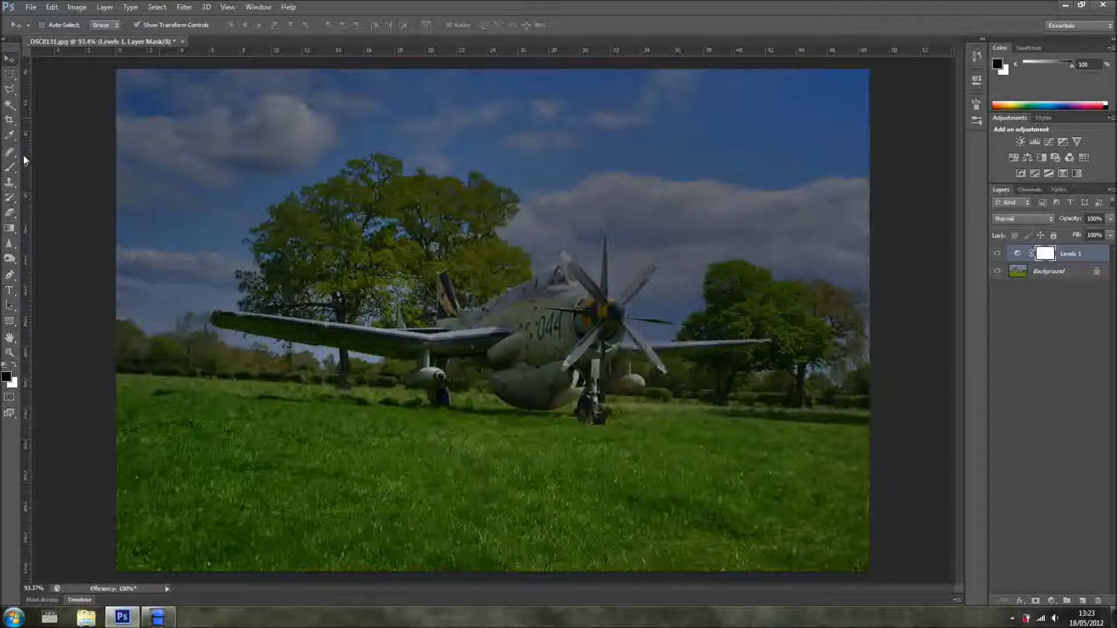
# Brush black on the Levels 1 mask over the left wing tip, erasing the halo with white
pyautogui.click(12, 169)
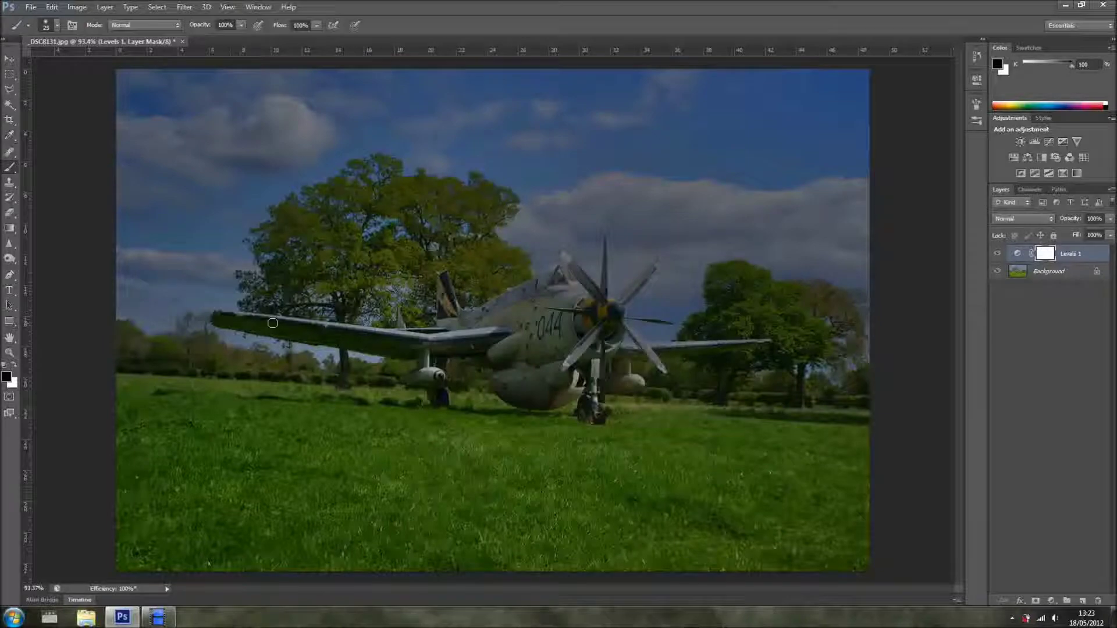
pyautogui.scroll(5, 273, 323)
pyautogui.moveTo(260, 327)
pyautogui.mouseDown()
pyautogui.moveTo(172, 318)
pyautogui.moveTo(573, 366)
pyautogui.moveTo(166, 318)
pyautogui.moveTo(554, 389)
pyautogui.moveTo(684, 379)
pyautogui.moveTo(739, 353)
pyautogui.moveTo(644, 363)
pyautogui.moveTo(720, 362)
pyautogui.moveTo(753, 346)
pyautogui.moveTo(566, 370)
pyautogui.moveTo(578, 375)
pyautogui.moveTo(581, 422)
pyautogui.moveTo(557, 441)
pyautogui.moveTo(594, 439)
pyautogui.moveTo(613, 385)
pyautogui.moveTo(682, 387)
pyautogui.moveTo(689, 400)
pyautogui.moveTo(652, 405)
pyautogui.moveTo(732, 410)
pyautogui.moveTo(631, 408)
pyautogui.moveTo(619, 416)
pyautogui.moveTo(616, 477)
pyautogui.moveTo(600, 452)
pyautogui.moveTo(611, 475)
pyautogui.moveTo(600, 453)
pyautogui.moveTo(559, 449)
pyautogui.mouseUp()
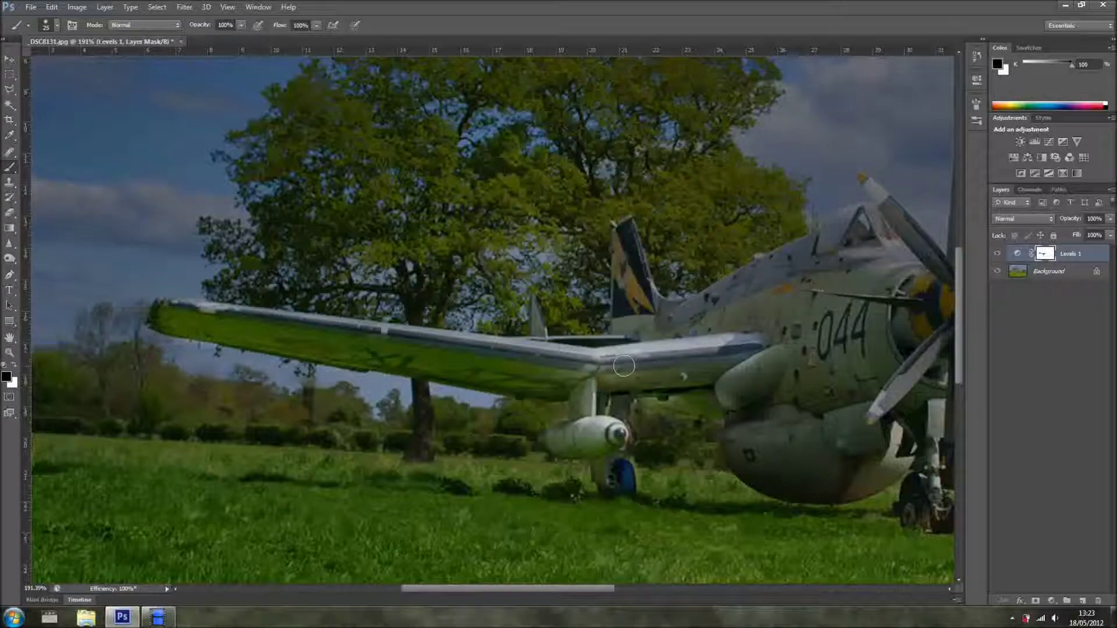
pyautogui.moveTo(156, 314)
pyautogui.mouseDown()
pyautogui.moveTo(158, 325)
pyautogui.moveTo(160, 308)
pyautogui.moveTo(314, 330)
pyautogui.mouseUp()
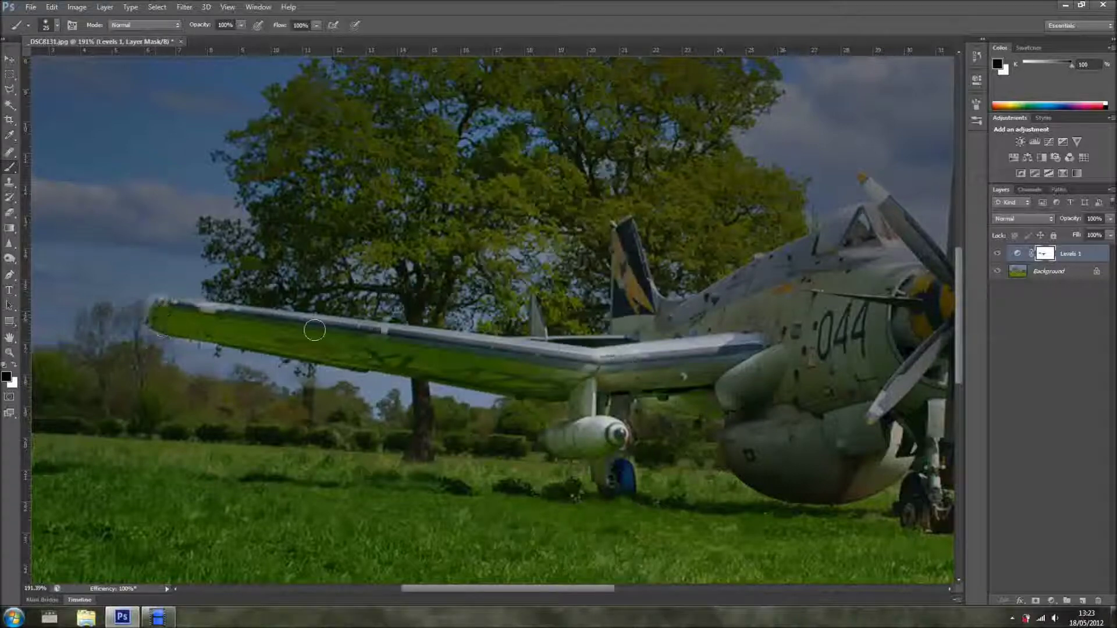
pyautogui.press('x')
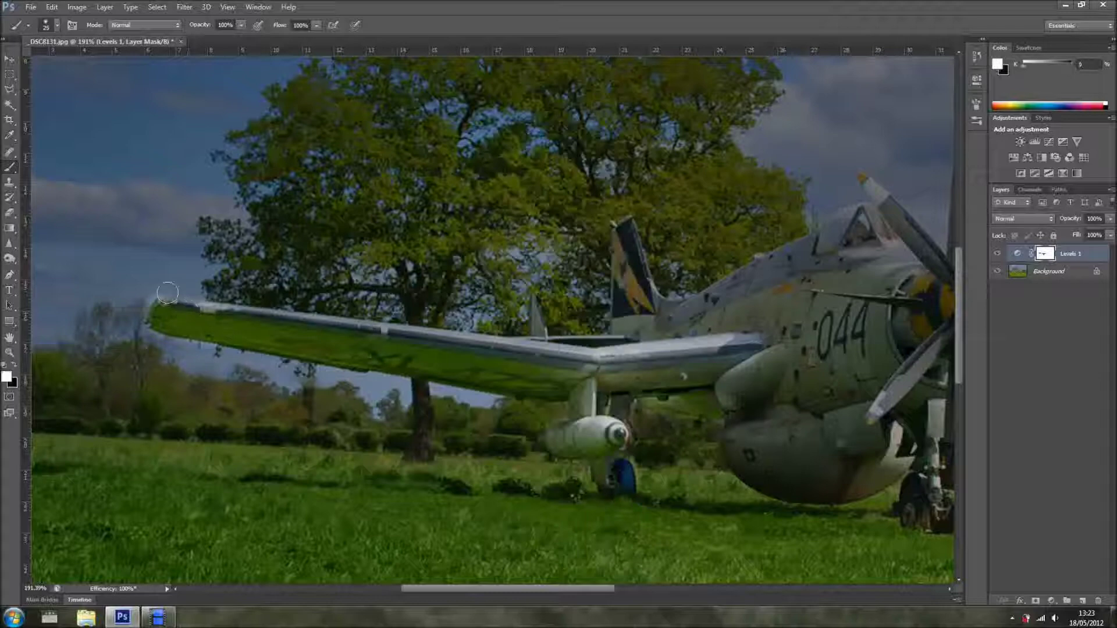
pyautogui.moveTo(167, 293); pyautogui.dragTo(140, 291)
pyautogui.press('x')
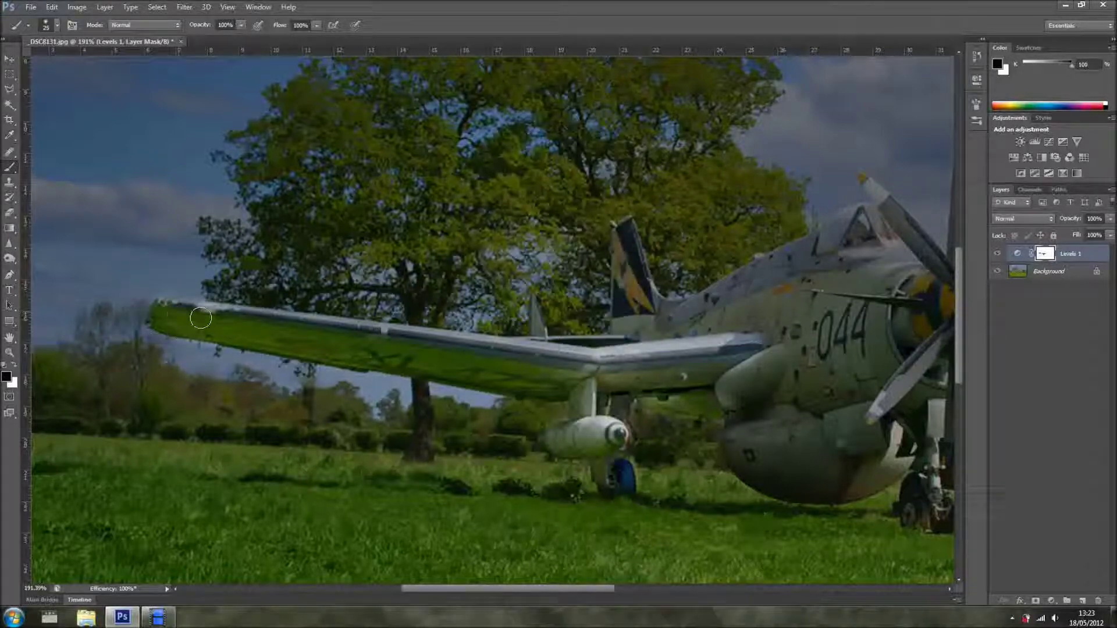
pyautogui.hscroll(6, 478, 354)
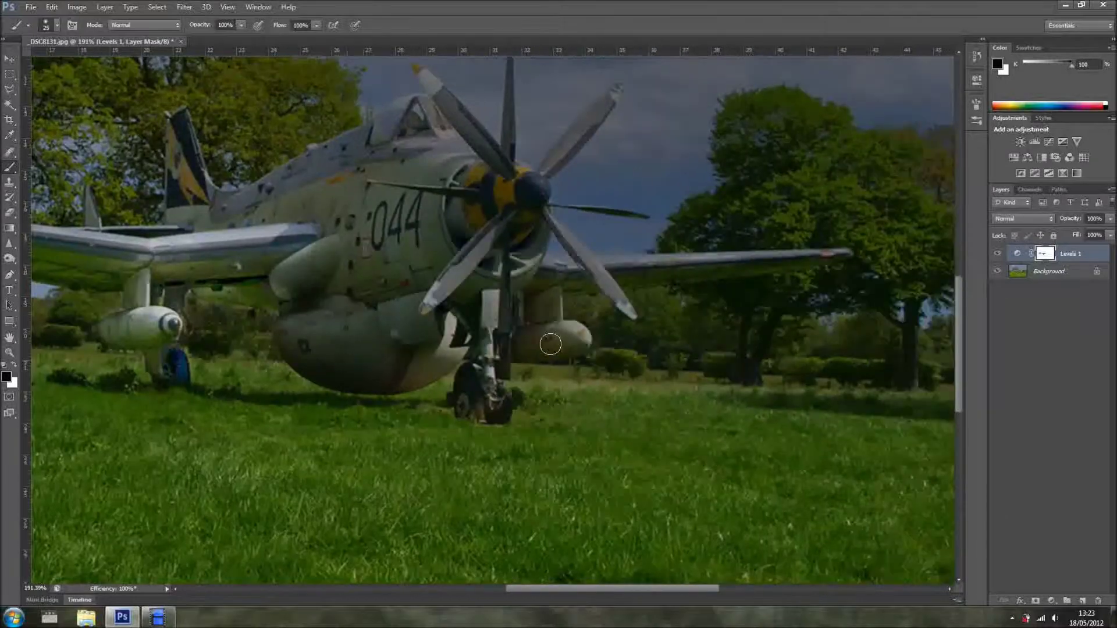
# Paint black on the Levels 1 mask over the right wing, wing root and fuselage around 044
pyautogui.moveTo(633, 282)
pyautogui.mouseDown()
pyautogui.moveTo(821, 262)
pyautogui.moveTo(627, 270)
pyautogui.moveTo(835, 253)
pyautogui.mouseUp()
pyautogui.press('x')
pyautogui.click(837, 255)
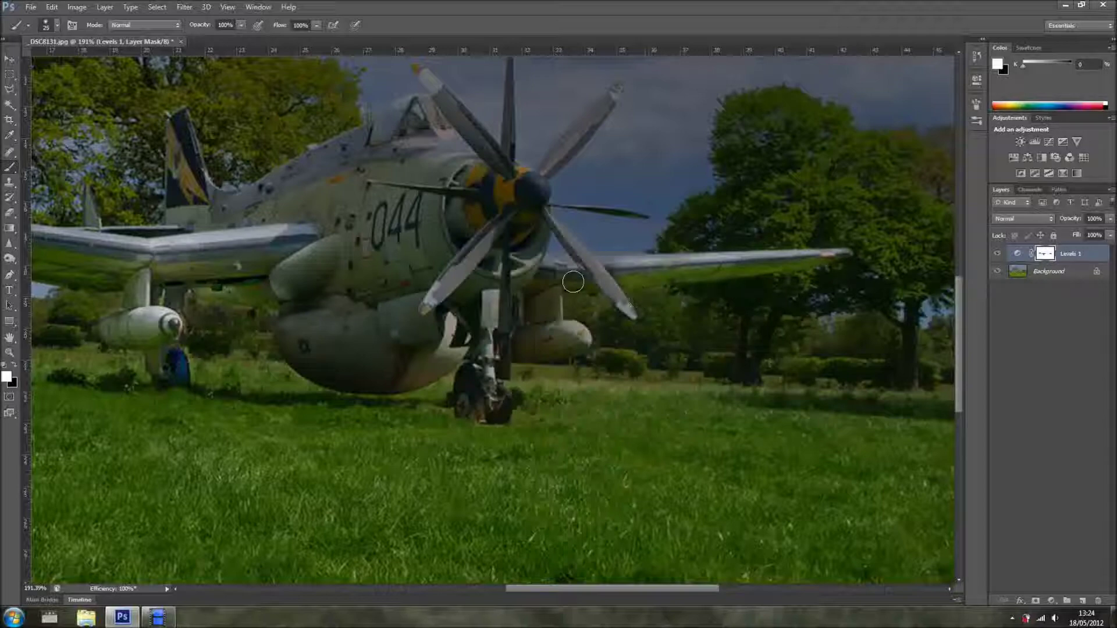
pyautogui.press('x')
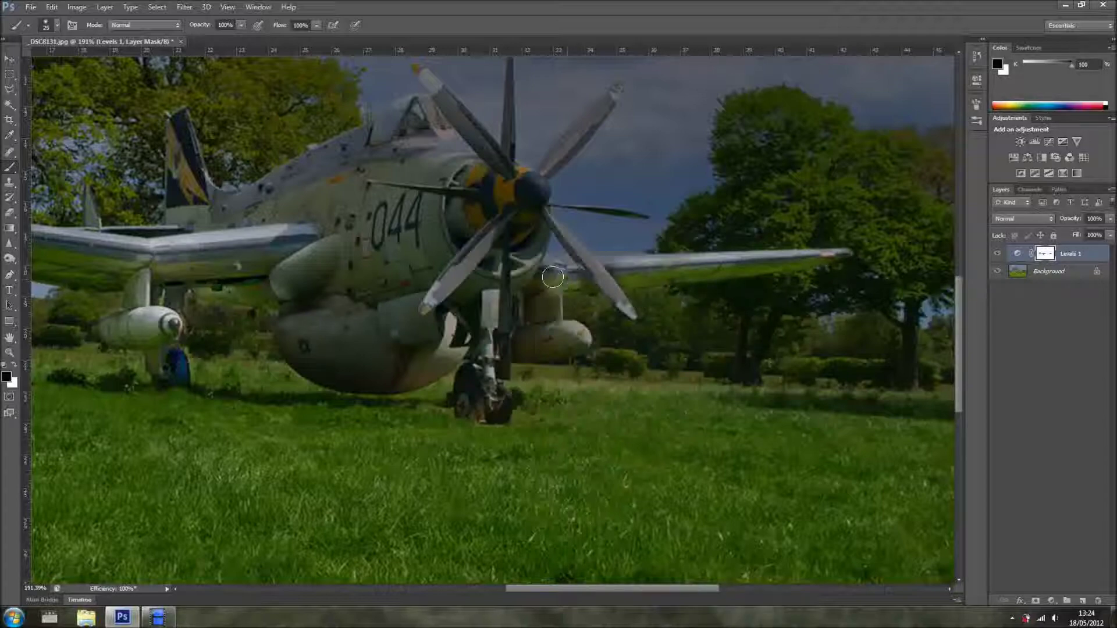
pyautogui.moveTo(575, 283)
pyautogui.mouseDown()
pyautogui.moveTo(539, 343)
pyautogui.moveTo(517, 338)
pyautogui.moveTo(550, 348)
pyautogui.moveTo(575, 333)
pyautogui.moveTo(579, 346)
pyautogui.moveTo(512, 338)
pyautogui.moveTo(497, 406)
pyautogui.moveTo(473, 407)
pyautogui.moveTo(463, 391)
pyautogui.moveTo(464, 403)
pyautogui.moveTo(464, 372)
pyautogui.moveTo(491, 388)
pyautogui.moveTo(495, 407)
pyautogui.moveTo(458, 350)
pyautogui.moveTo(431, 373)
pyautogui.moveTo(355, 379)
pyautogui.moveTo(284, 335)
pyautogui.moveTo(320, 377)
pyautogui.moveTo(413, 379)
pyautogui.moveTo(344, 355)
pyautogui.moveTo(349, 345)
pyautogui.moveTo(300, 312)
pyautogui.moveTo(320, 295)
pyautogui.moveTo(297, 286)
pyautogui.moveTo(317, 249)
pyautogui.moveTo(320, 262)
pyautogui.moveTo(288, 276)
pyautogui.moveTo(324, 248)
pyautogui.moveTo(330, 300)
pyautogui.moveTo(287, 302)
pyautogui.moveTo(381, 331)
pyautogui.moveTo(353, 300)
pyautogui.moveTo(359, 335)
pyautogui.moveTo(317, 344)
pyautogui.moveTo(381, 370)
pyautogui.moveTo(297, 334)
pyautogui.moveTo(400, 366)
pyautogui.moveTo(436, 351)
pyautogui.moveTo(427, 309)
pyautogui.moveTo(461, 286)
pyautogui.moveTo(469, 307)
pyautogui.moveTo(483, 262)
pyautogui.moveTo(535, 215)
pyautogui.moveTo(509, 282)
pyautogui.moveTo(547, 271)
pyautogui.mouseUp()
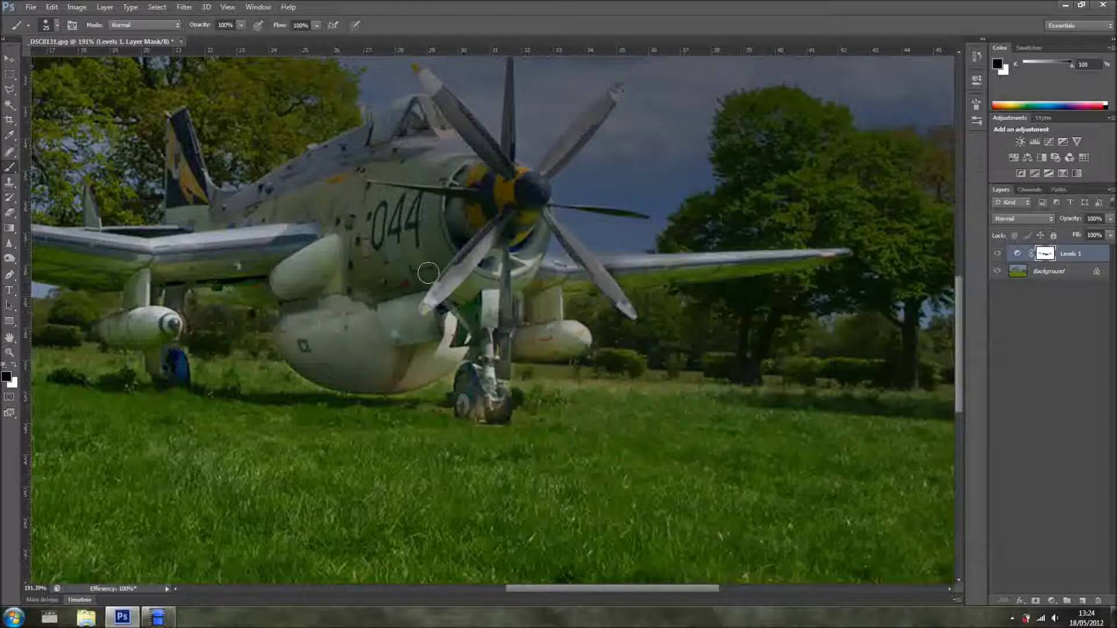
pyautogui.moveTo(406, 270)
pyautogui.mouseDown()
pyautogui.moveTo(593, 352)
pyautogui.moveTo(652, 329)
pyautogui.moveTo(662, 307)
pyautogui.moveTo(650, 293)
pyautogui.moveTo(668, 265)
pyautogui.moveTo(649, 261)
pyautogui.moveTo(687, 269)
pyautogui.moveTo(668, 292)
pyautogui.moveTo(719, 273)
pyautogui.moveTo(708, 310)
pyautogui.mouseUp()
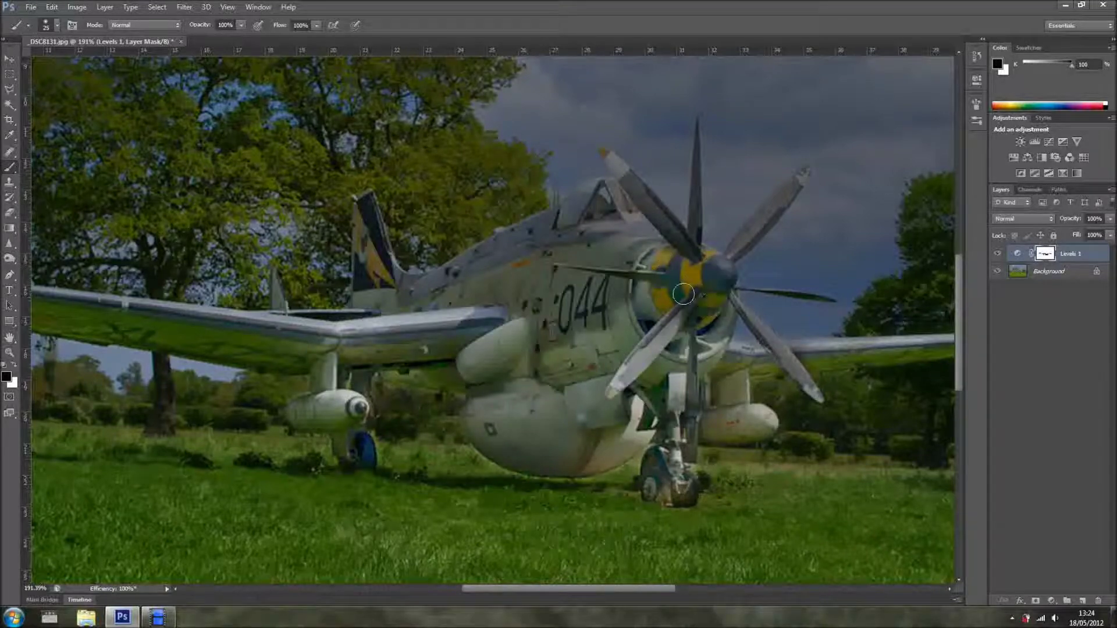
pyautogui.moveTo(619, 302)
pyautogui.mouseDown()
pyautogui.moveTo(582, 291)
pyautogui.moveTo(635, 289)
pyautogui.moveTo(538, 278)
pyautogui.moveTo(554, 252)
pyautogui.moveTo(647, 259)
pyautogui.moveTo(627, 235)
pyautogui.moveTo(560, 238)
pyautogui.moveTo(592, 239)
pyautogui.moveTo(591, 195)
pyautogui.moveTo(449, 278)
pyautogui.moveTo(534, 247)
pyautogui.moveTo(565, 288)
pyautogui.moveTo(516, 277)
pyautogui.moveTo(570, 316)
pyautogui.moveTo(567, 328)
pyautogui.moveTo(598, 322)
pyautogui.moveTo(543, 353)
pyautogui.moveTo(605, 320)
pyautogui.moveTo(539, 304)
pyautogui.moveTo(466, 313)
pyautogui.moveTo(484, 300)
pyautogui.moveTo(458, 300)
pyautogui.mouseUp()
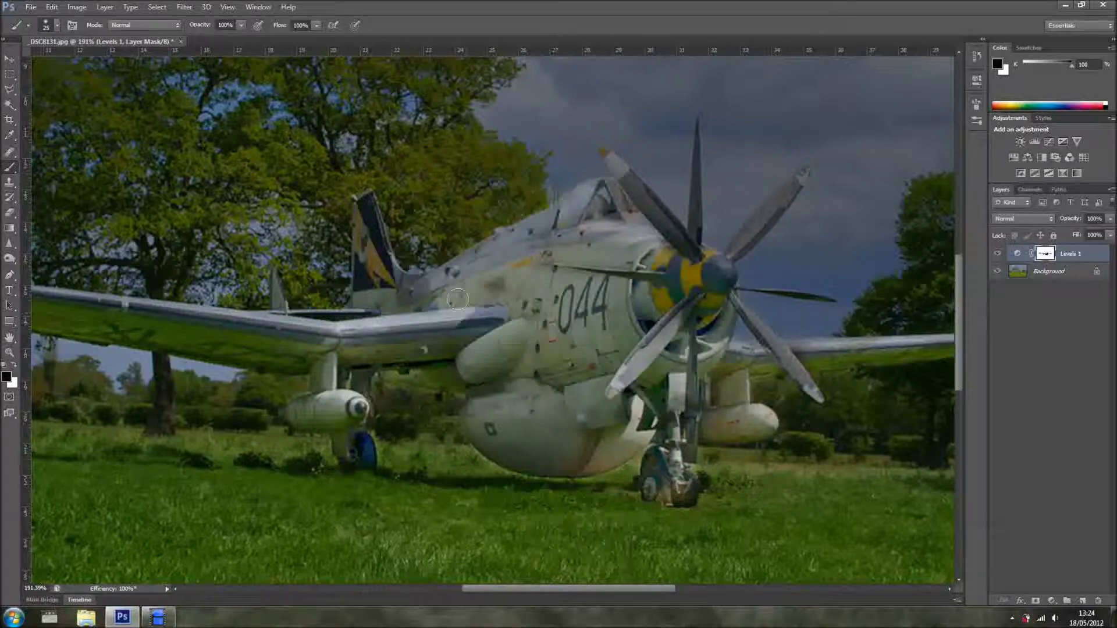
# View the Levels 1 mask alone and fill its white streaks with a 68 px black brush
pyautogui.keyDown('alt'); pyautogui.click(1046, 253); pyautogui.keyUp('alt')
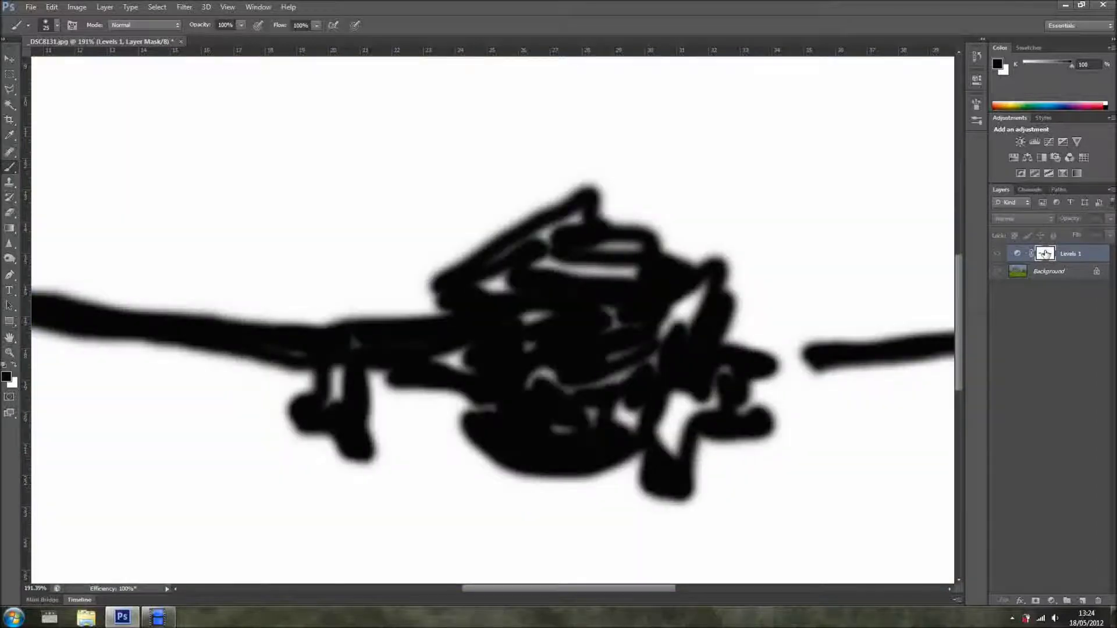
pyautogui.moveTo(692, 396)
pyautogui.mouseDown()
pyautogui.moveTo(665, 456)
pyautogui.moveTo(692, 287)
pyautogui.moveTo(675, 311)
pyautogui.moveTo(550, 254)
pyautogui.moveTo(570, 219)
pyautogui.moveTo(478, 272)
pyautogui.moveTo(501, 290)
pyautogui.moveTo(576, 243)
pyautogui.moveTo(630, 251)
pyautogui.moveTo(577, 230)
pyautogui.moveTo(585, 224)
pyautogui.moveTo(648, 255)
pyautogui.moveTo(587, 262)
pyautogui.moveTo(575, 294)
pyautogui.moveTo(526, 317)
pyautogui.moveTo(550, 415)
pyautogui.moveTo(596, 408)
pyautogui.moveTo(572, 424)
pyautogui.moveTo(573, 373)
pyautogui.mouseUp()
pyautogui.rightClick(573, 372)
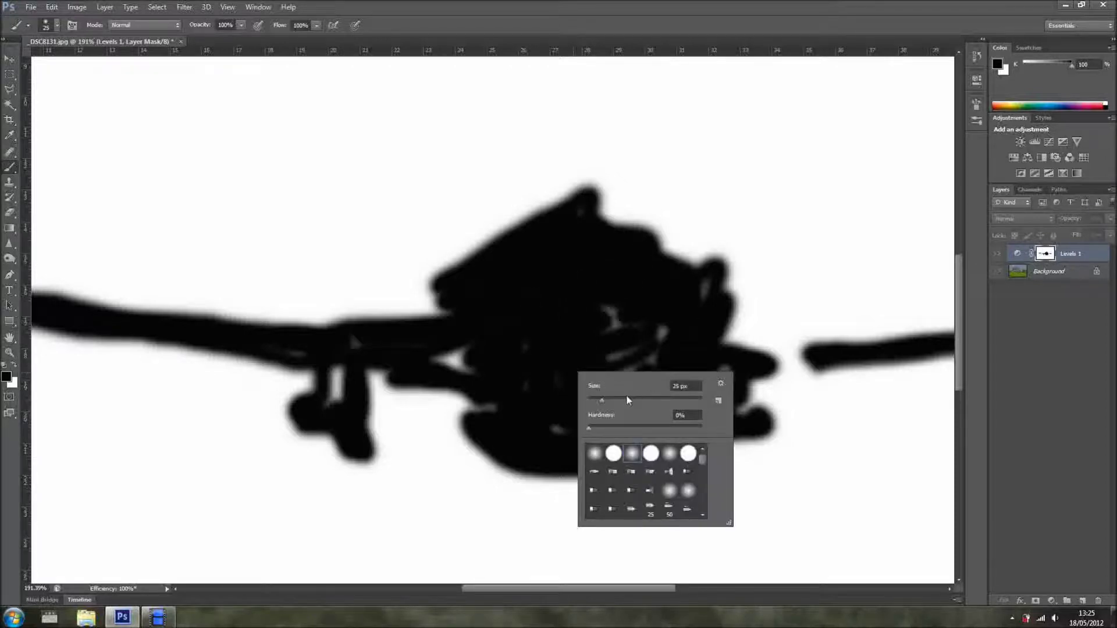
pyautogui.click(628, 400)
pyautogui.click(559, 337)
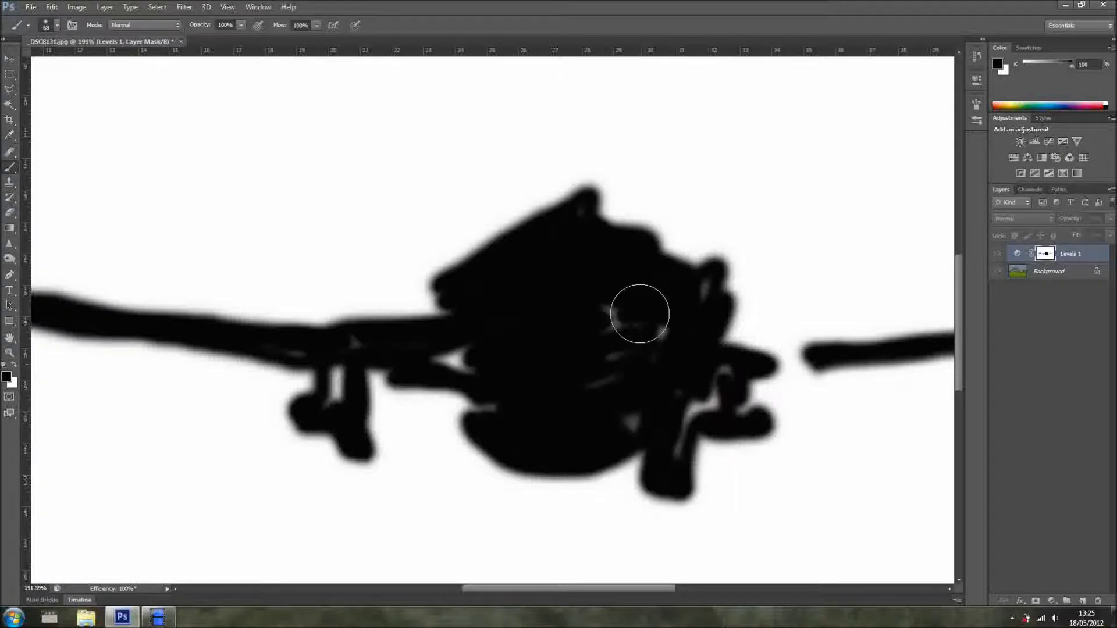
pyautogui.moveTo(640, 314)
pyautogui.mouseDown()
pyautogui.moveTo(649, 350)
pyautogui.moveTo(615, 404)
pyautogui.moveTo(670, 408)
pyautogui.moveTo(705, 390)
pyautogui.mouseUp()
# Return to the colour image with the Levels 1 mask still targeted
pyautogui.click(1022, 255)
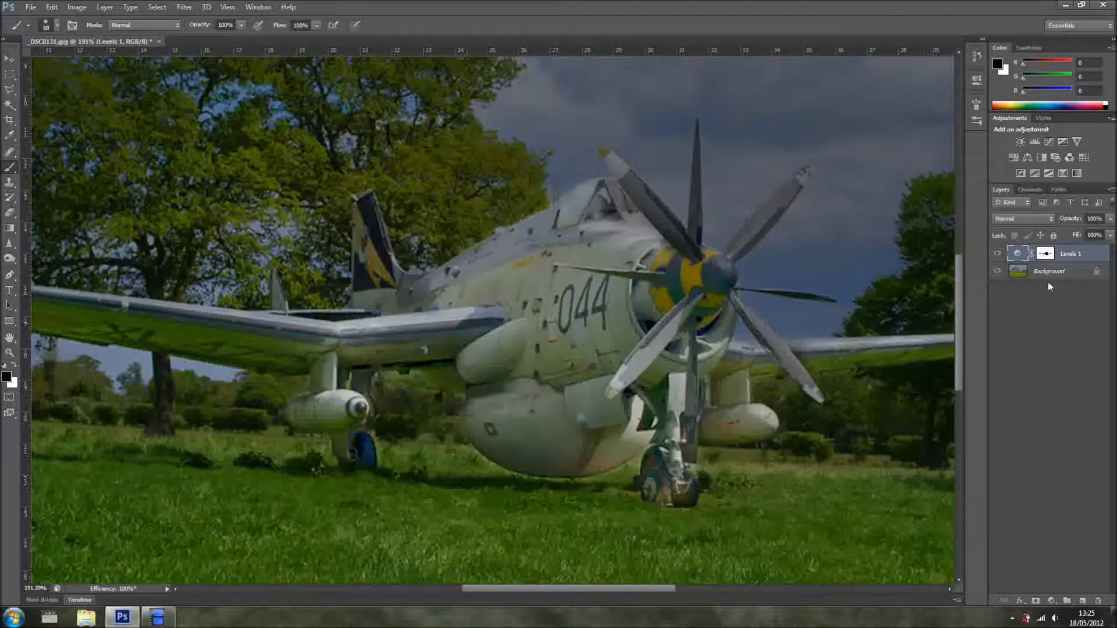
pyautogui.click(1045, 253)
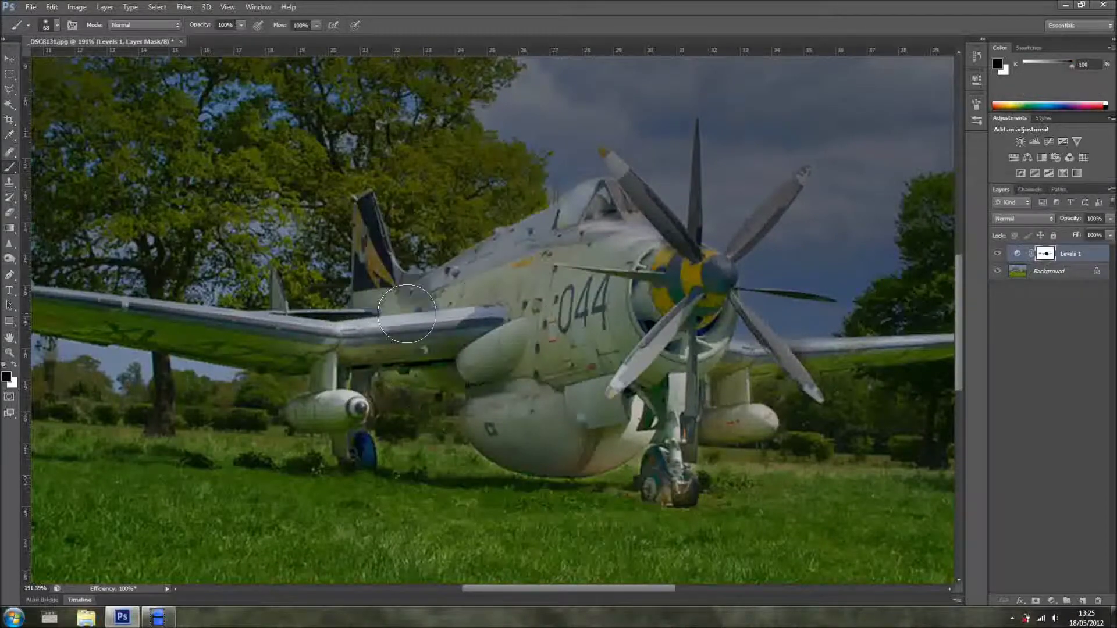
pyautogui.scroll(-5, 570, 352)
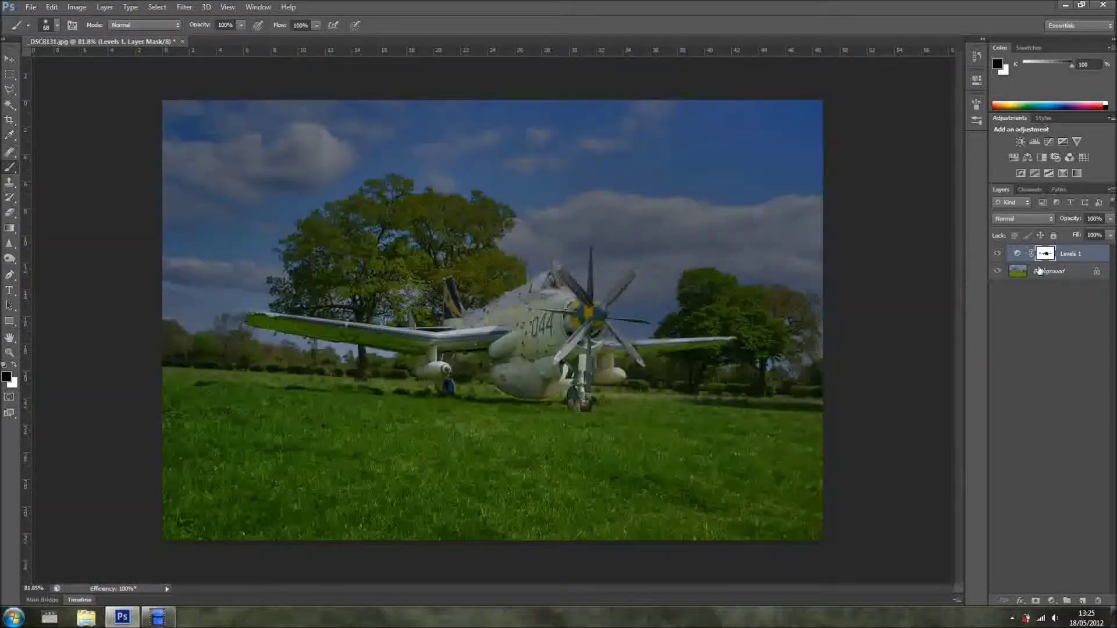
# Set Levels 1 opacity to 49% and add a Curves layer with an S-curve for contrast
pyautogui.moveTo(1070, 222); pyautogui.dragTo(1062, 222)
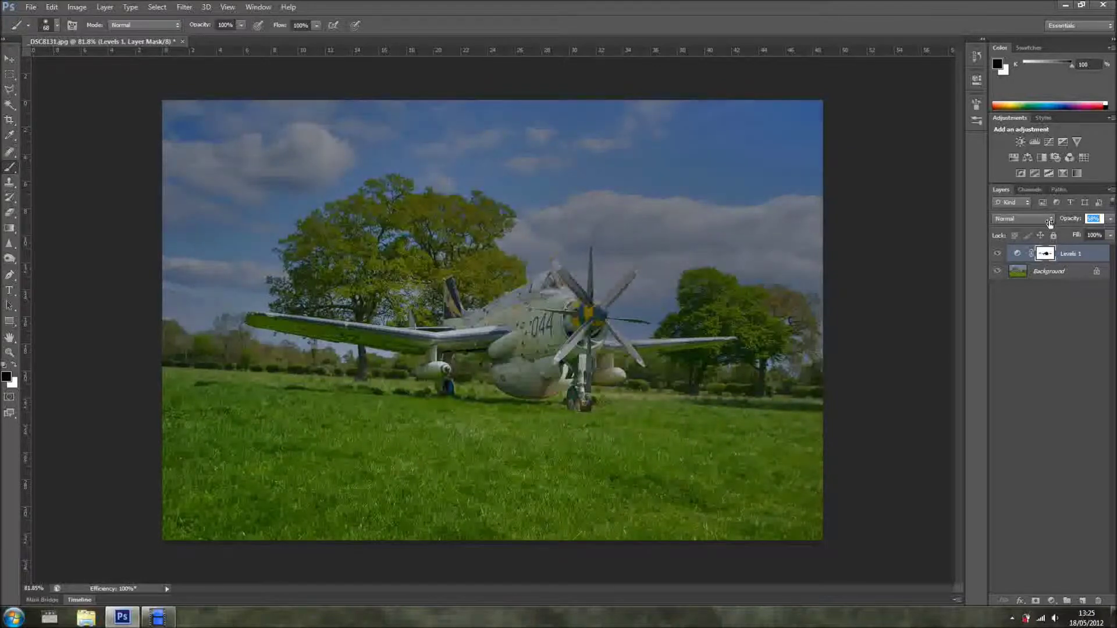
pyautogui.press('Return')
pyautogui.click(1049, 600)
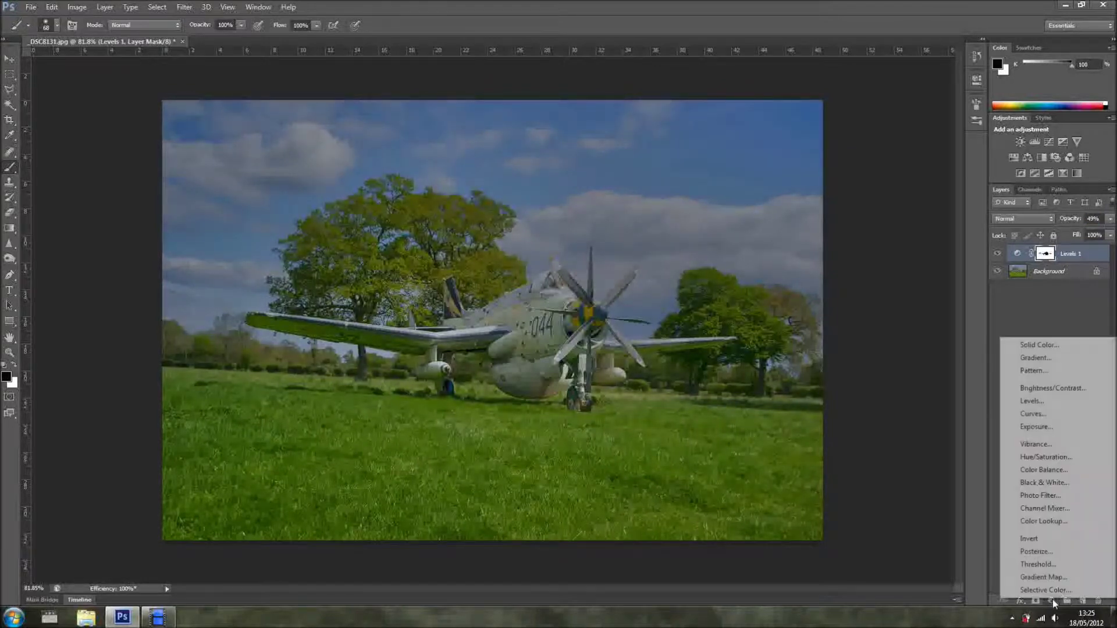
pyautogui.click(1045, 414)
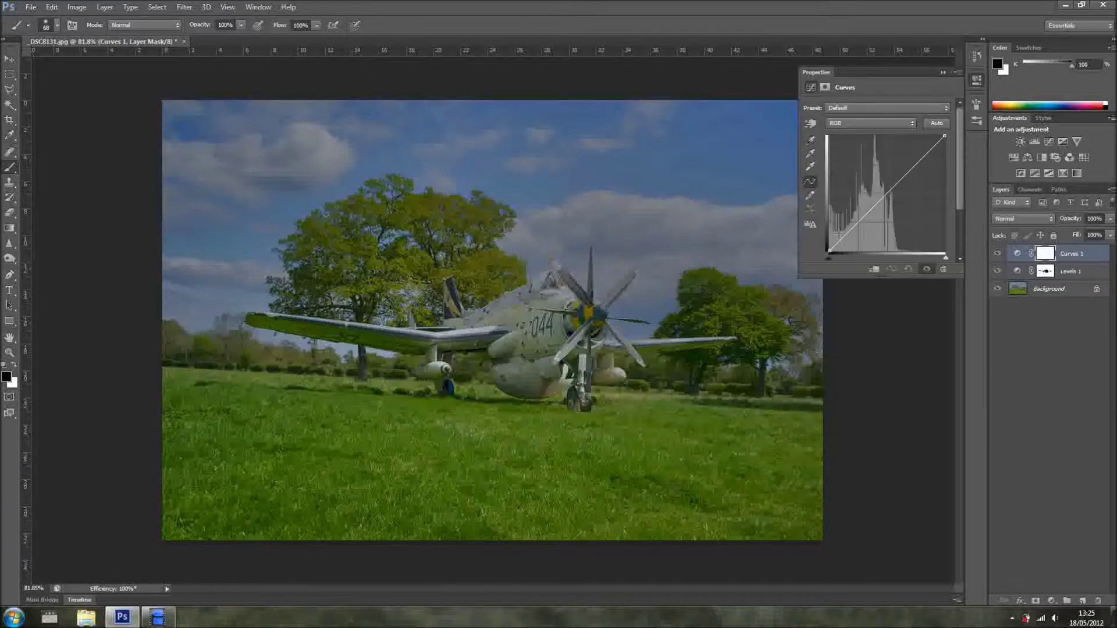
pyautogui.moveTo(850, 230); pyautogui.dragTo(858, 231)
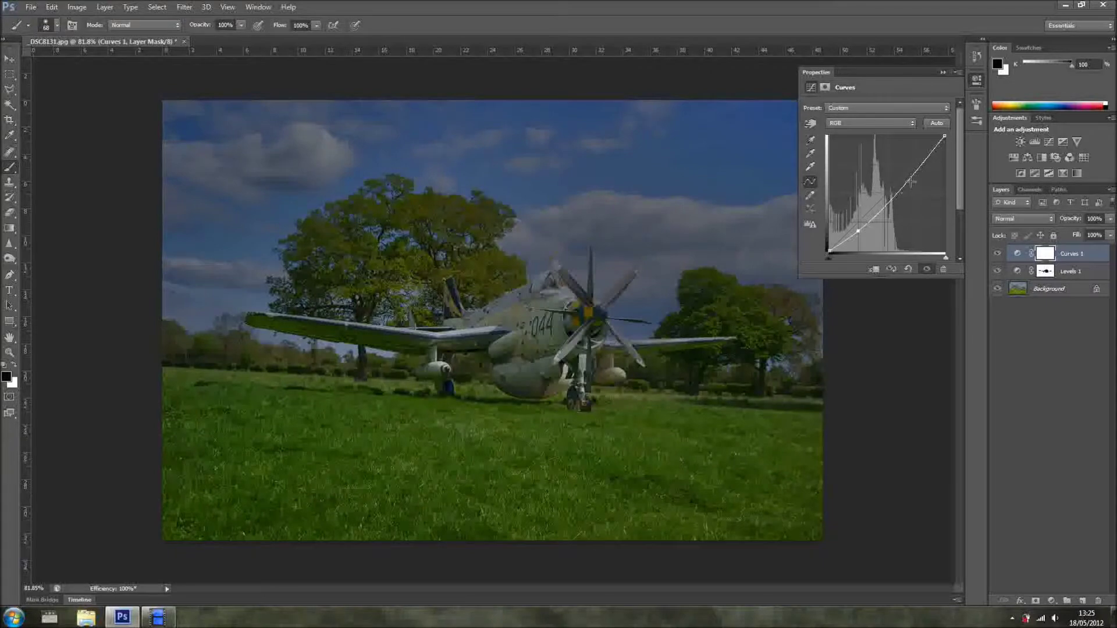
pyautogui.moveTo(910, 182); pyautogui.dragTo(900, 172)
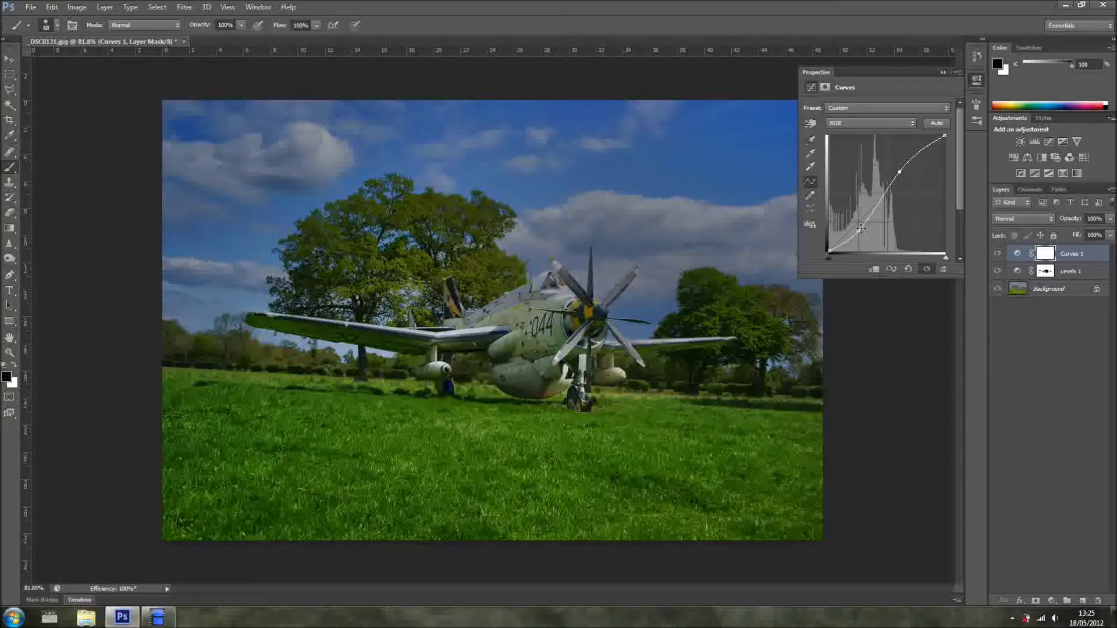
pyautogui.moveTo(859, 229); pyautogui.dragTo(862, 229)
pyautogui.moveTo(901, 173); pyautogui.dragTo(899, 172)
pyautogui.click(943, 73)
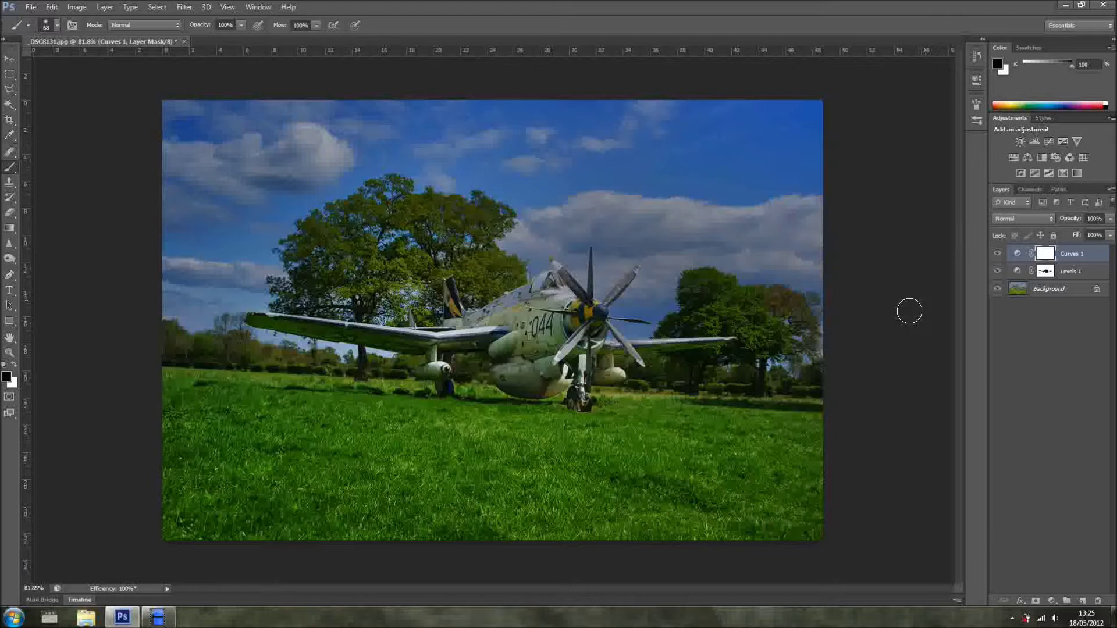